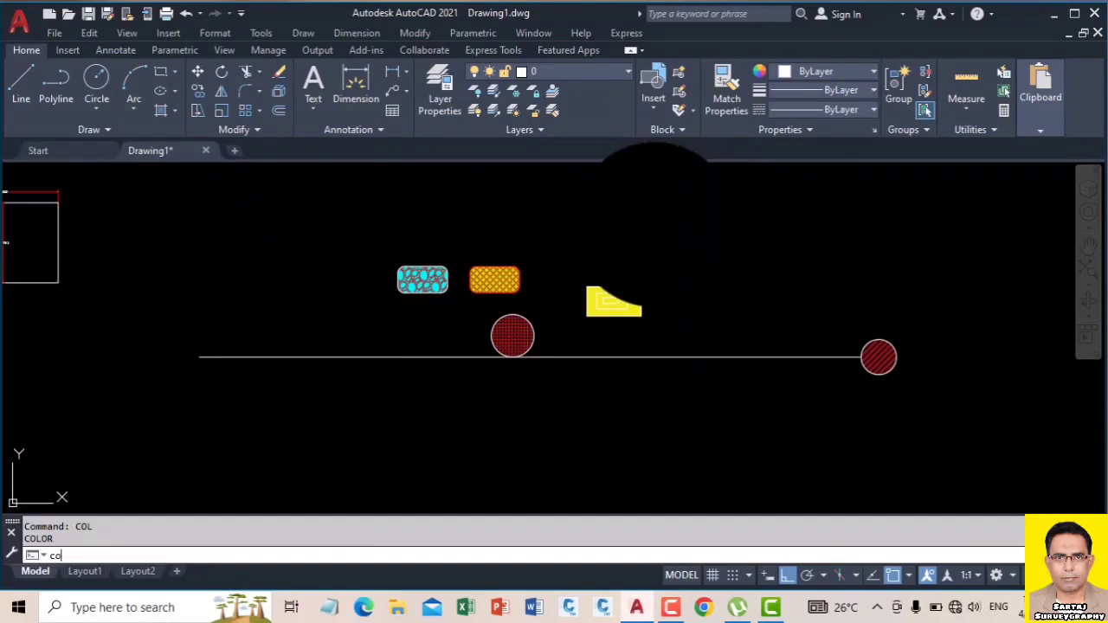
Copy the hatched circle at the line's right end to the line's left end, using the circle's right quadrant as base point.
key("Return")
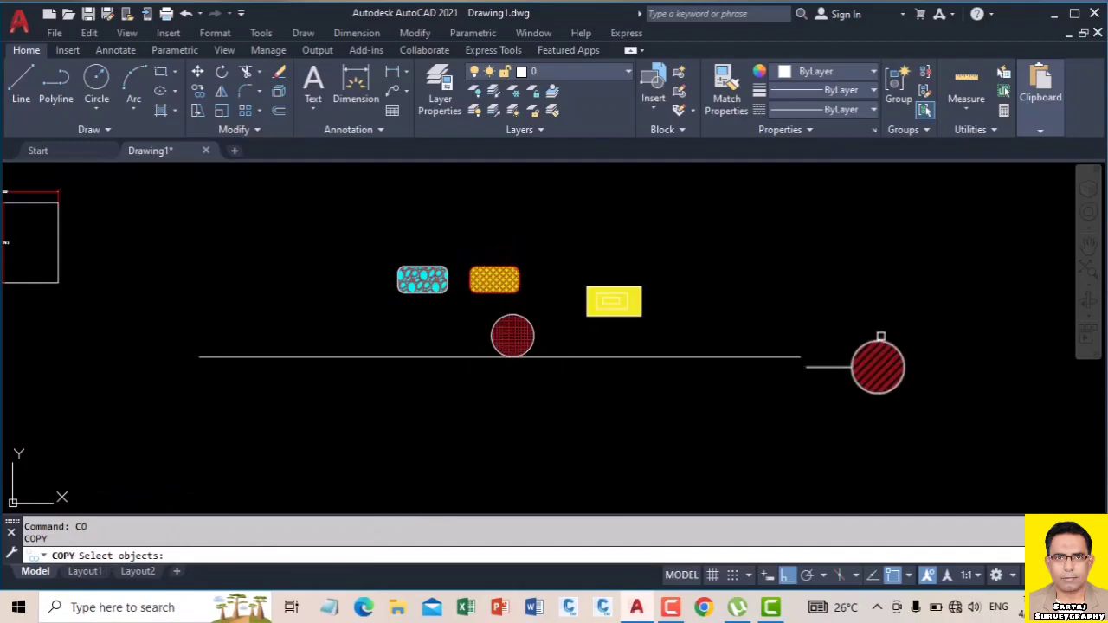
left_click(836, 308)
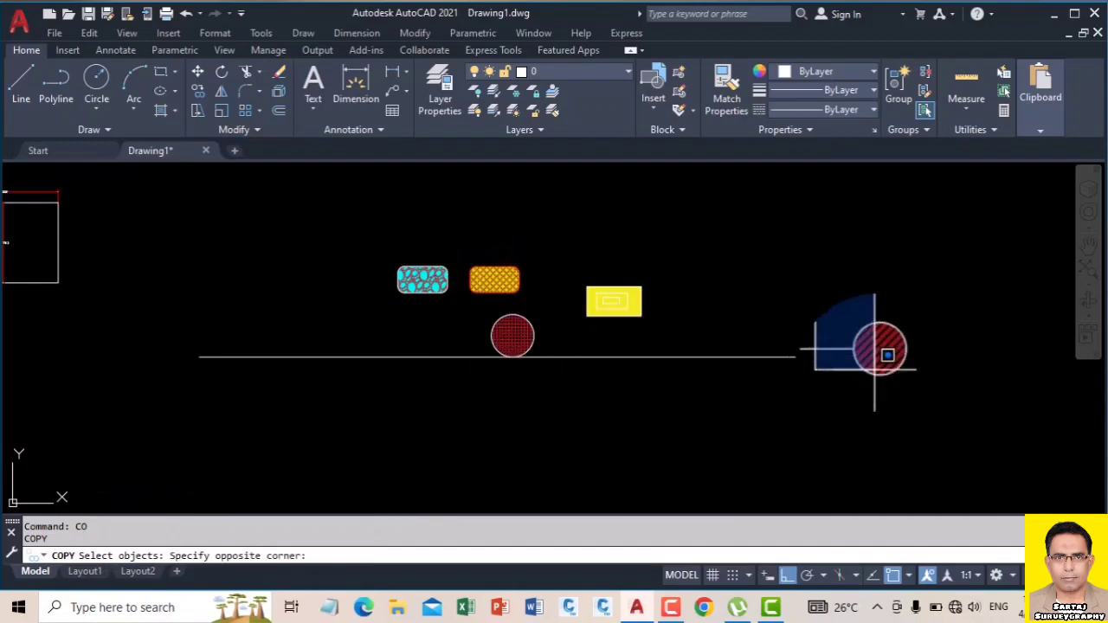
left_click(922, 399)
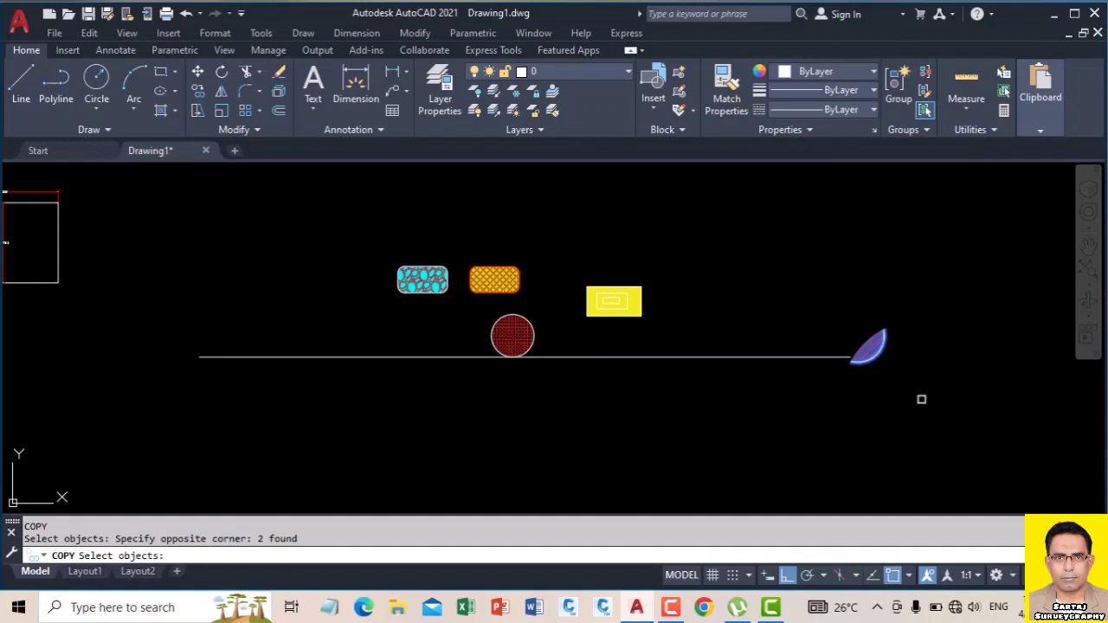
key("Return")
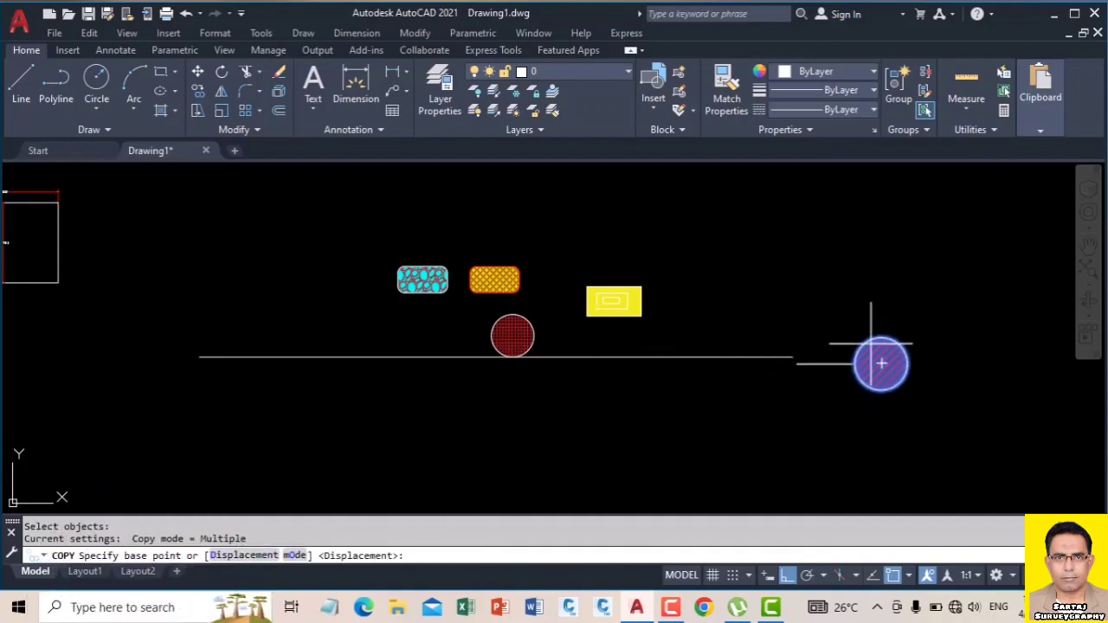
left_click(897, 358)
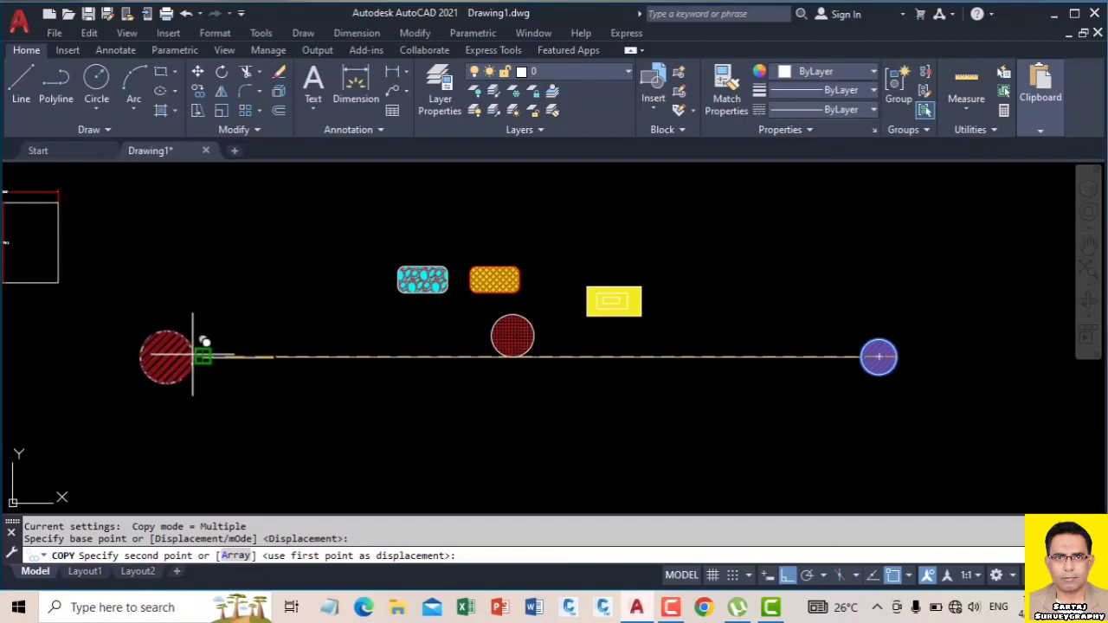
left_click(202, 355)
key("Escape")
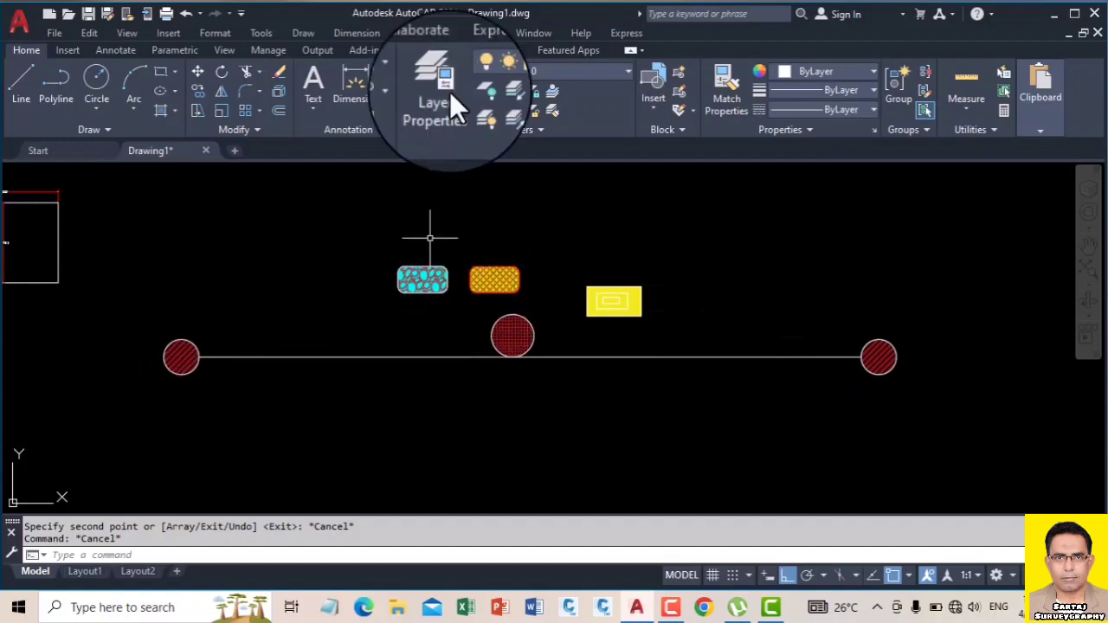
Copy the left end circle in Single copy mode, placing the copy on the line to the right of the larger circle.
left_click(198, 93)
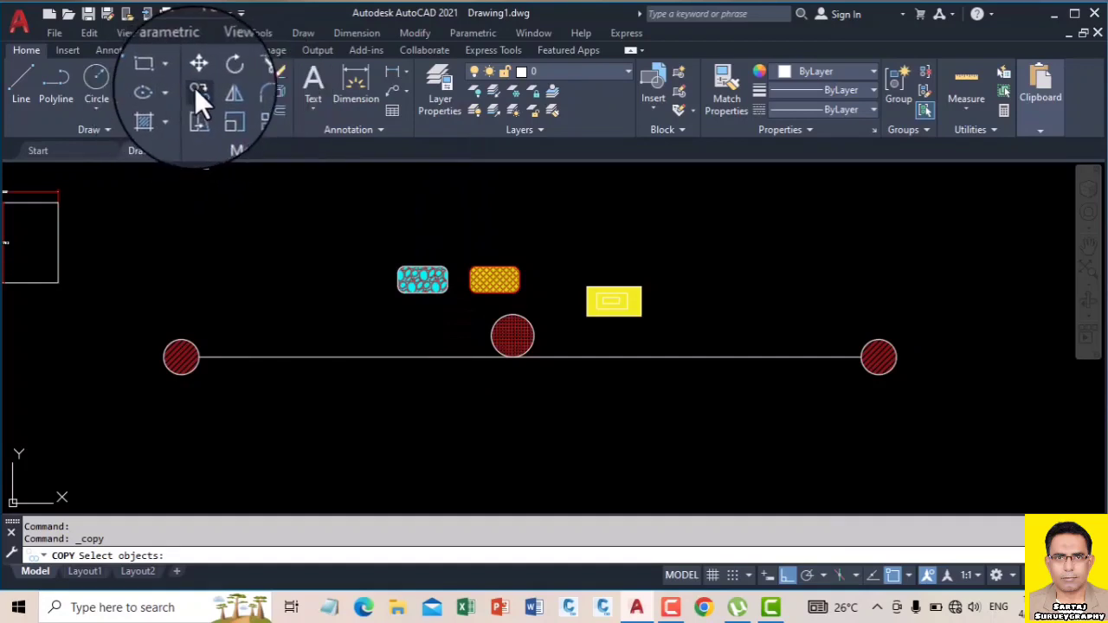
left_click(136, 291)
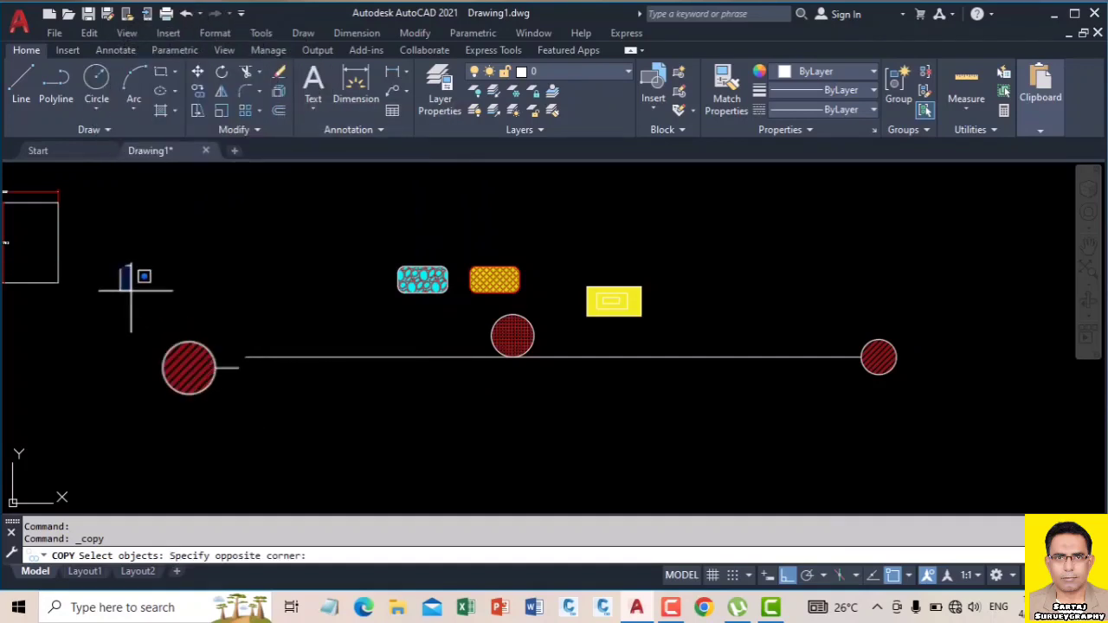
key("Return")
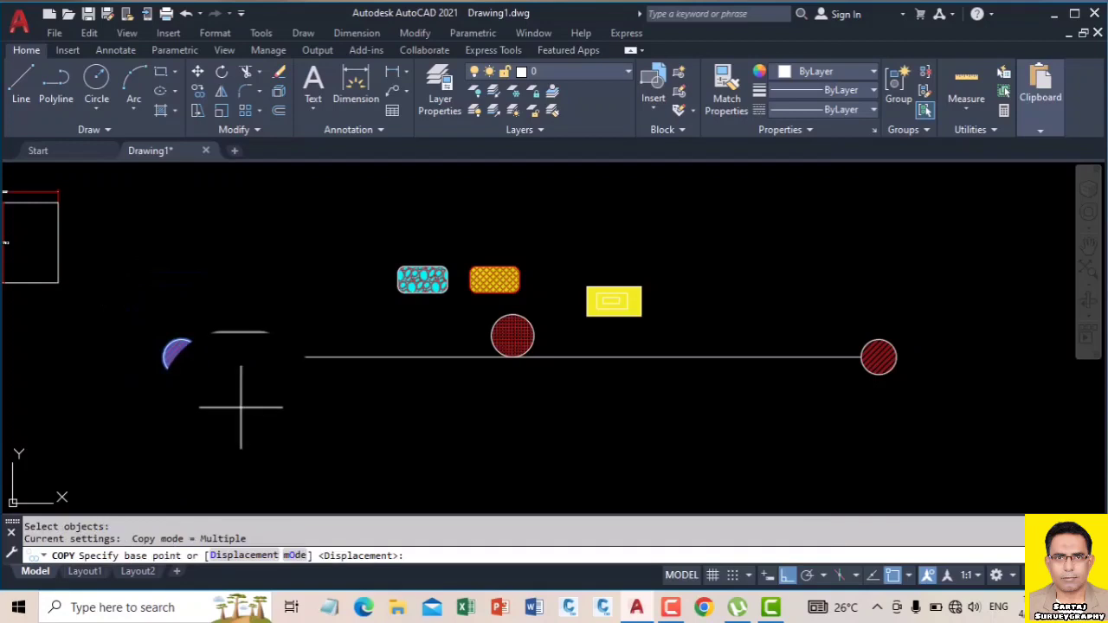
left_click(295, 556)
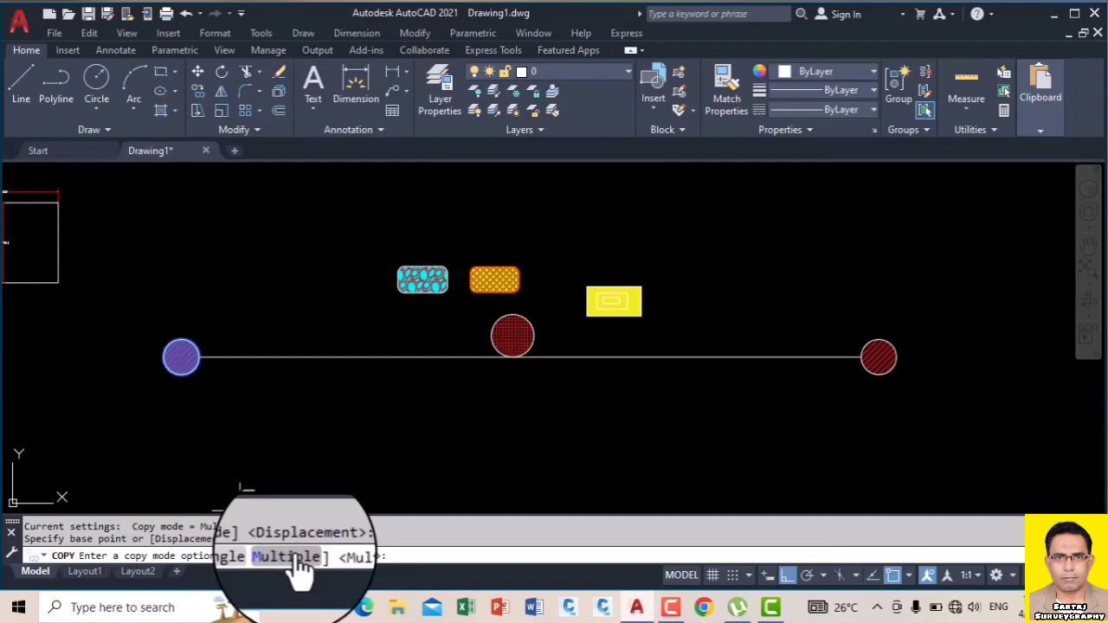
left_click(245, 556)
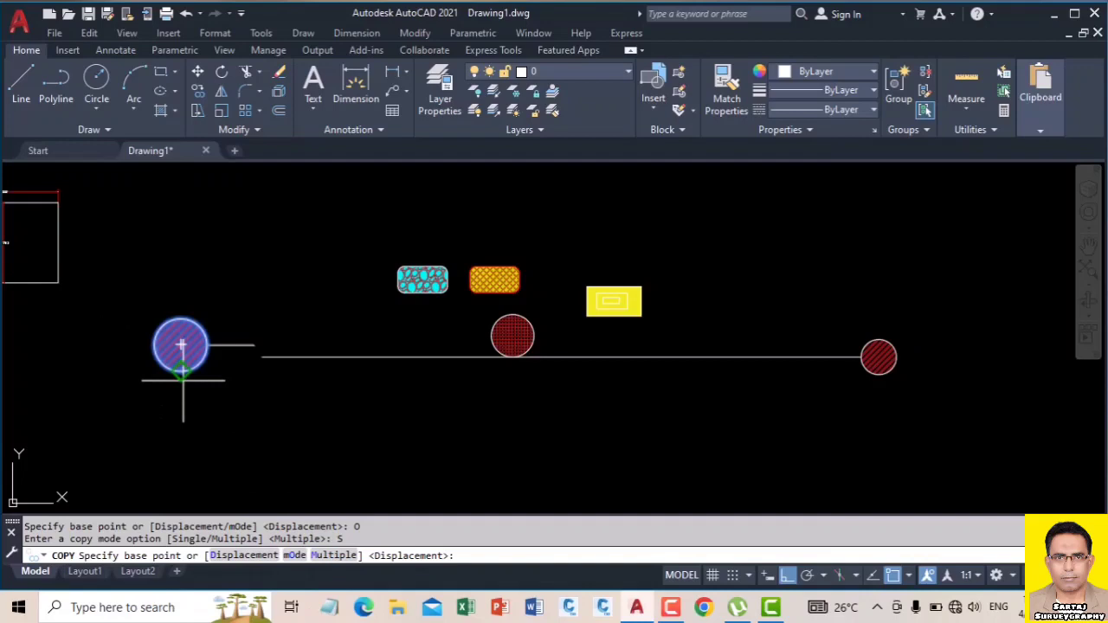
left_click(181, 348)
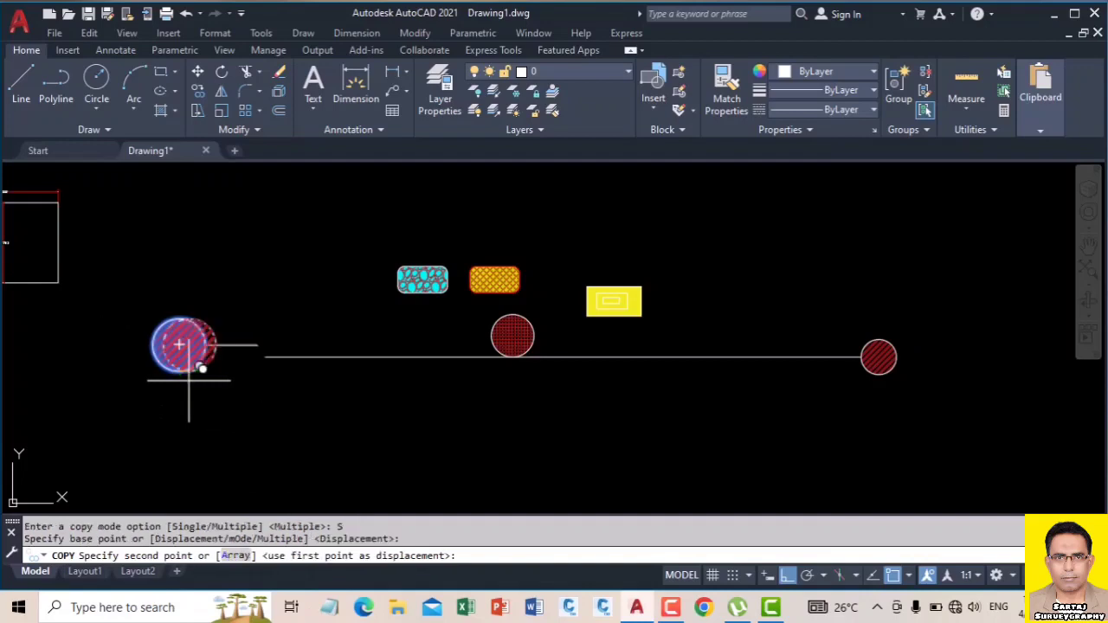
left_click(648, 463)
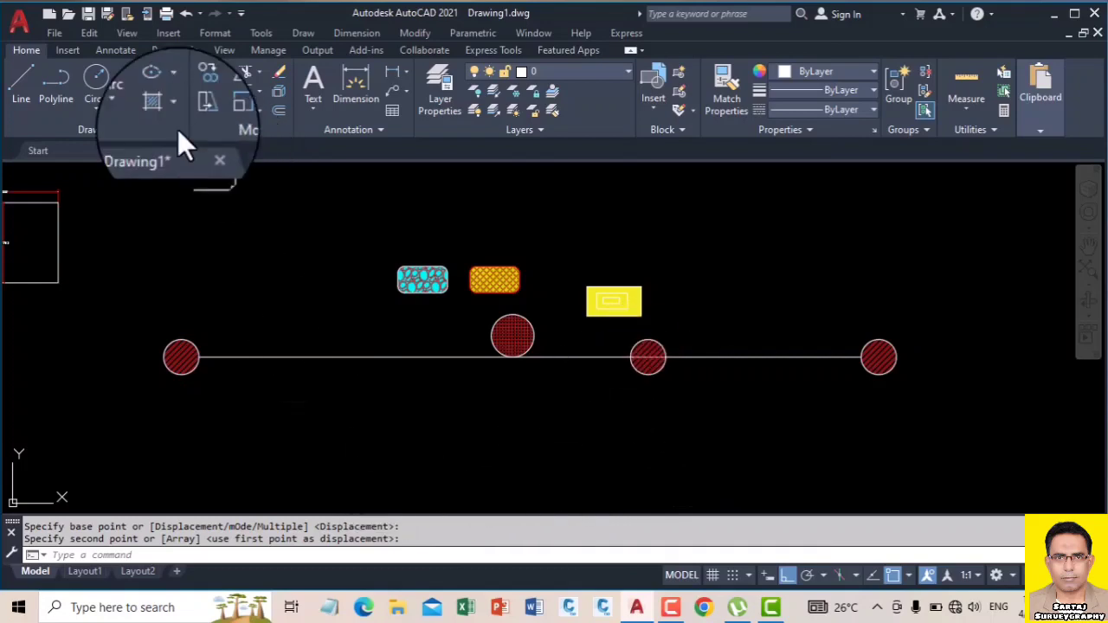
Copy the line with its circles in Multiple mode, placing three copies below, one to the right and two above the original.
left_click(197, 90)
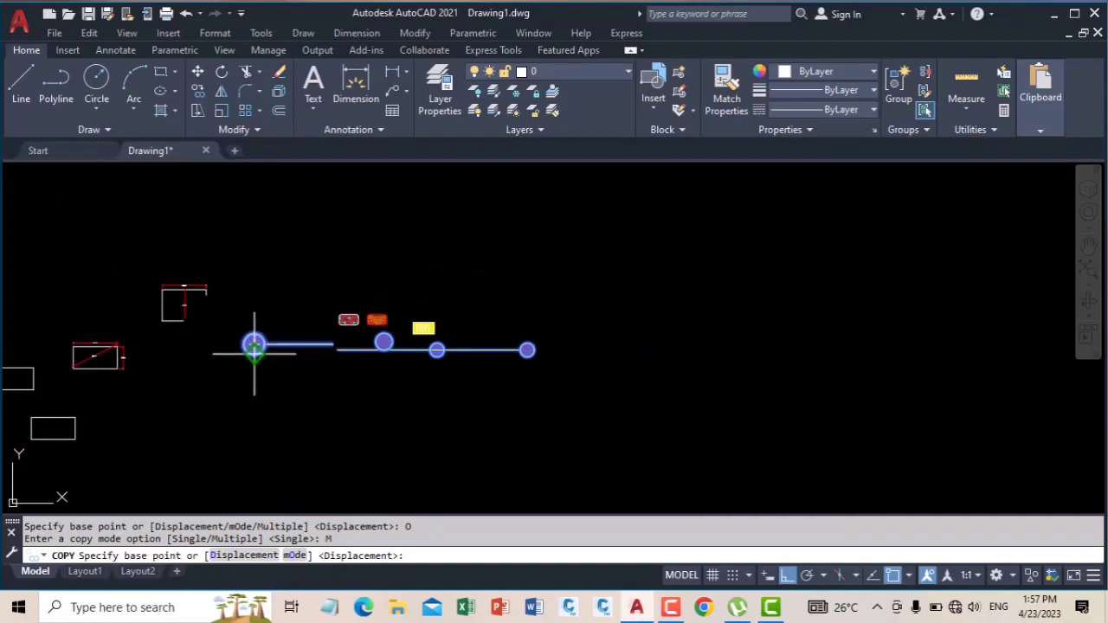
scroll(254, 346, "up", 5)
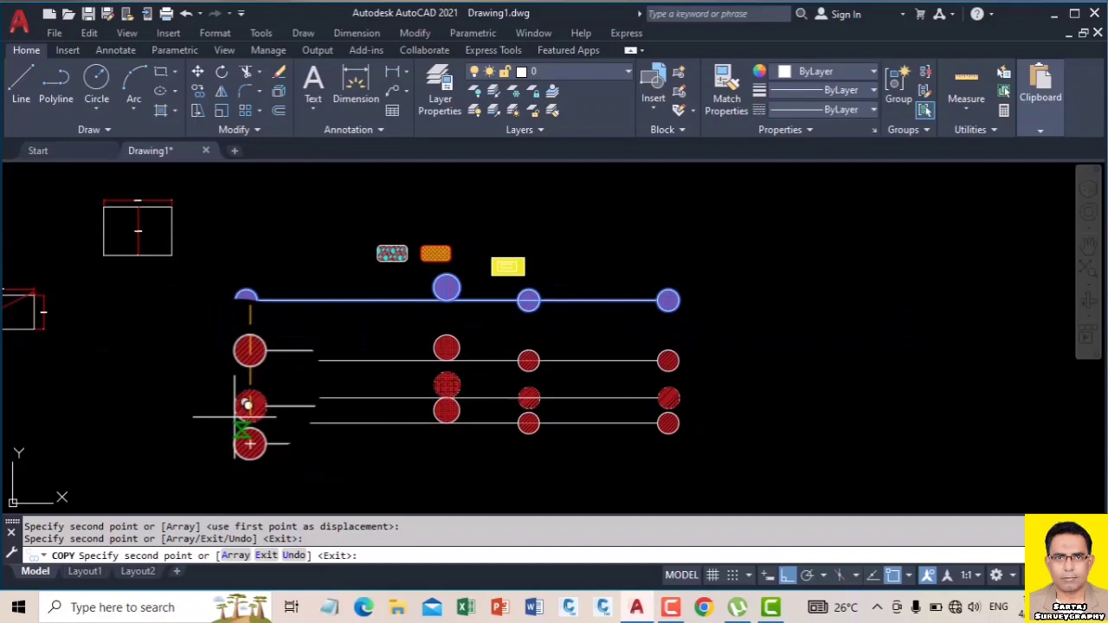
scroll(246, 443, "down", 2)
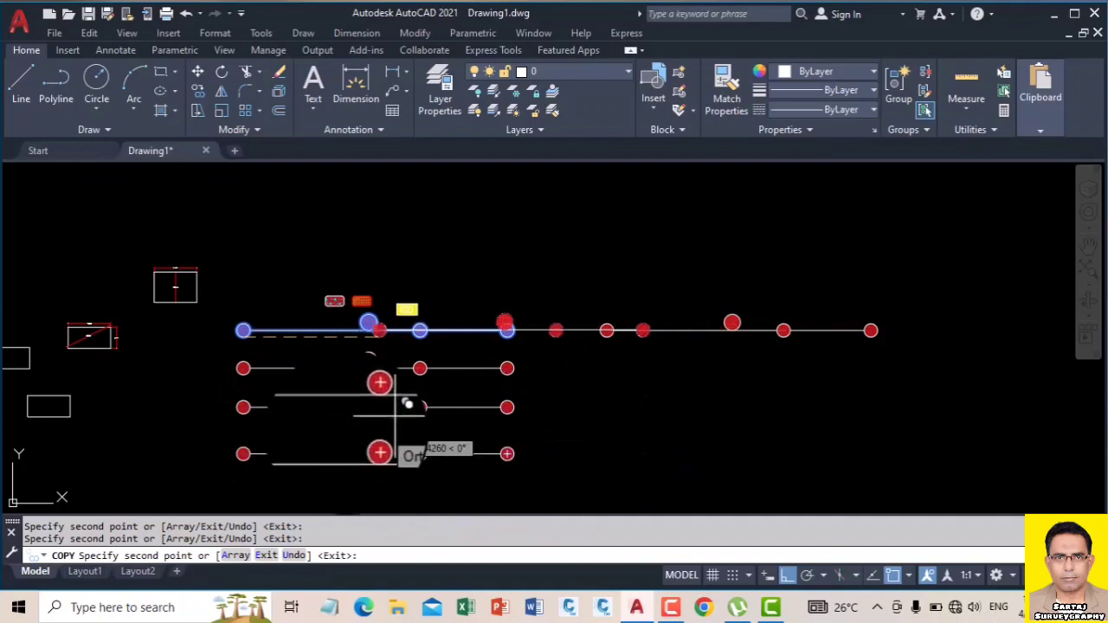
left_click(308, 277)
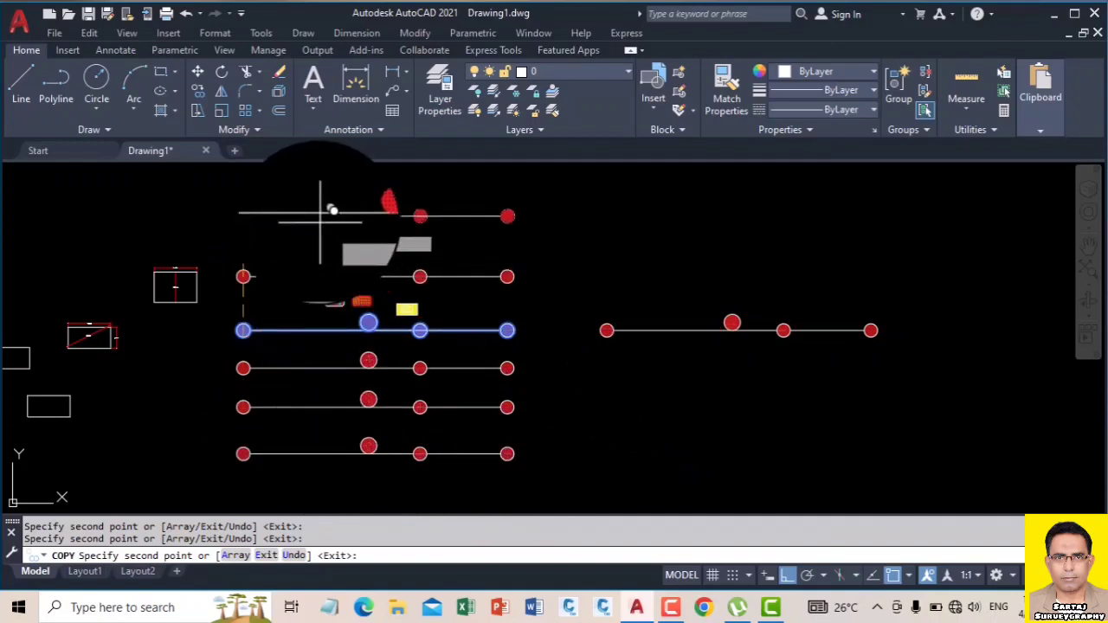
left_click(465, 216)
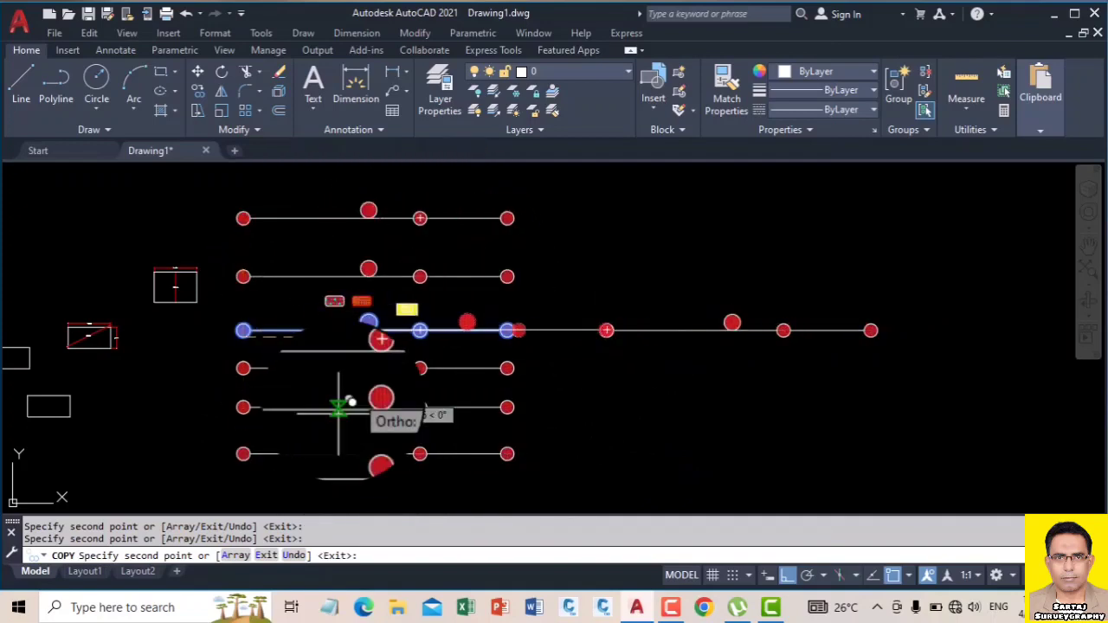
Place one more copy of the row below the stack and two more above it, and finish the copying.
middle_click_drag(300, 483, 362, 295)
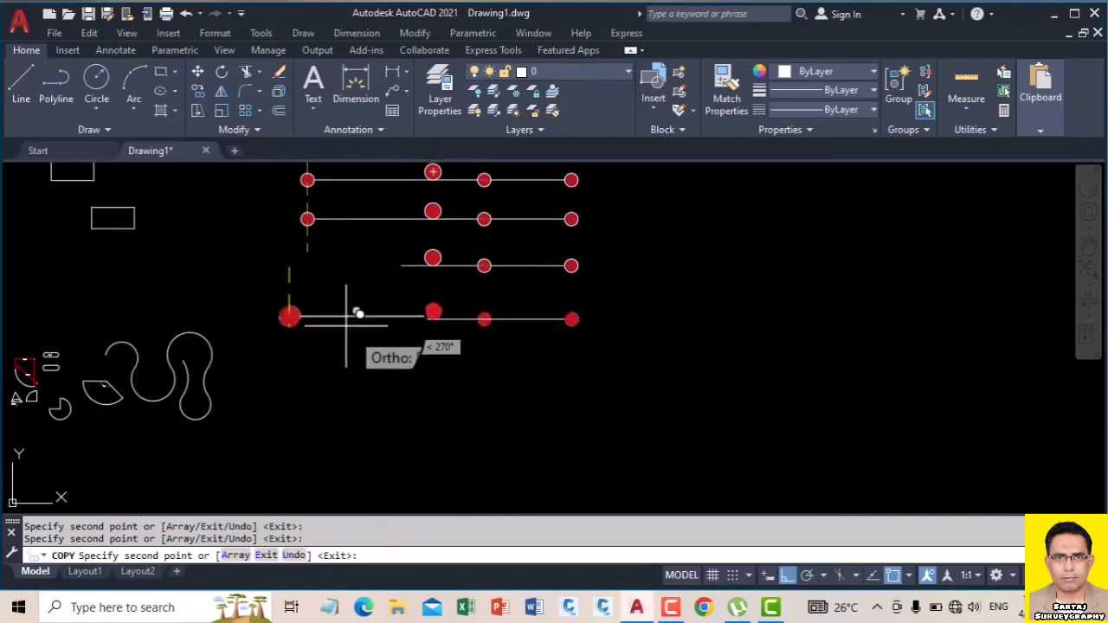
scroll(346, 311, "down", 3)
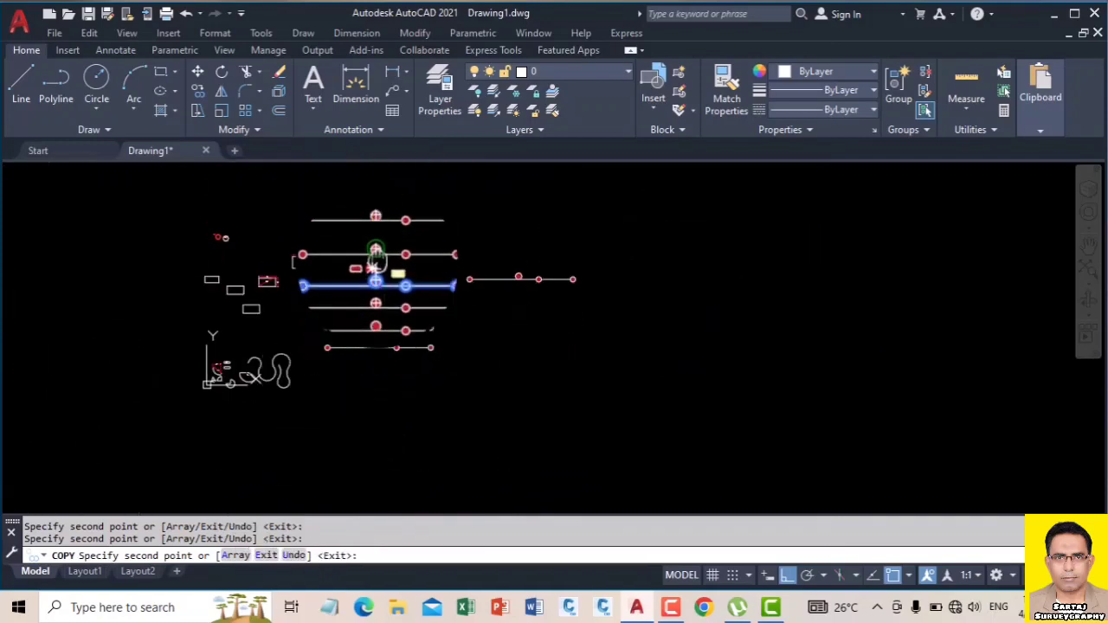
middle_click_drag(381, 249, 378, 363)
left_click(373, 330)
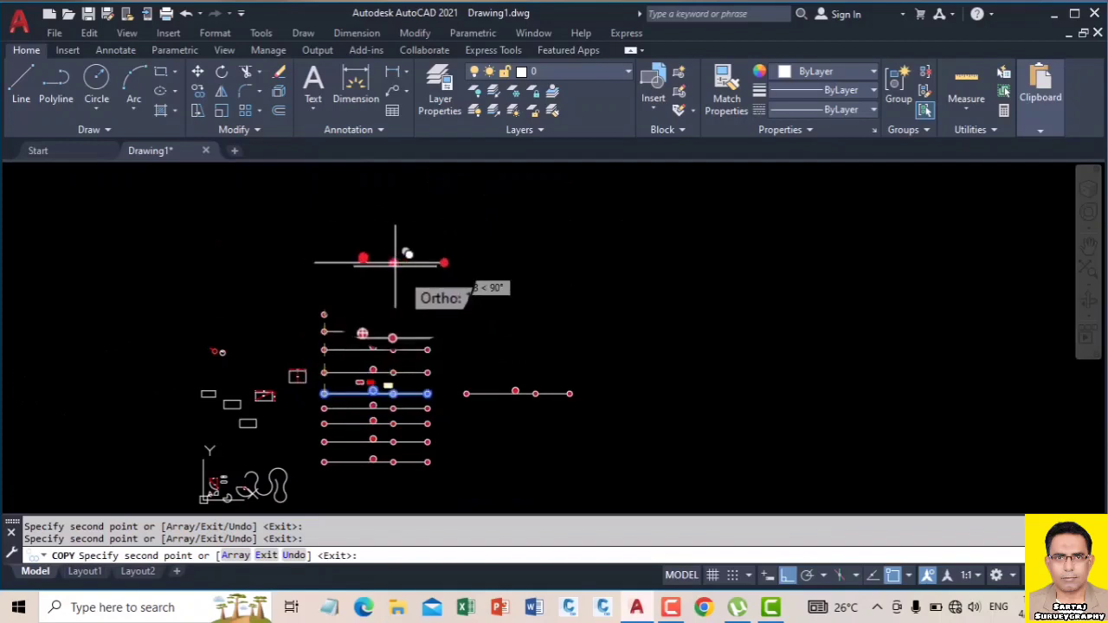
right_click(385, 261)
left_click(439, 277)
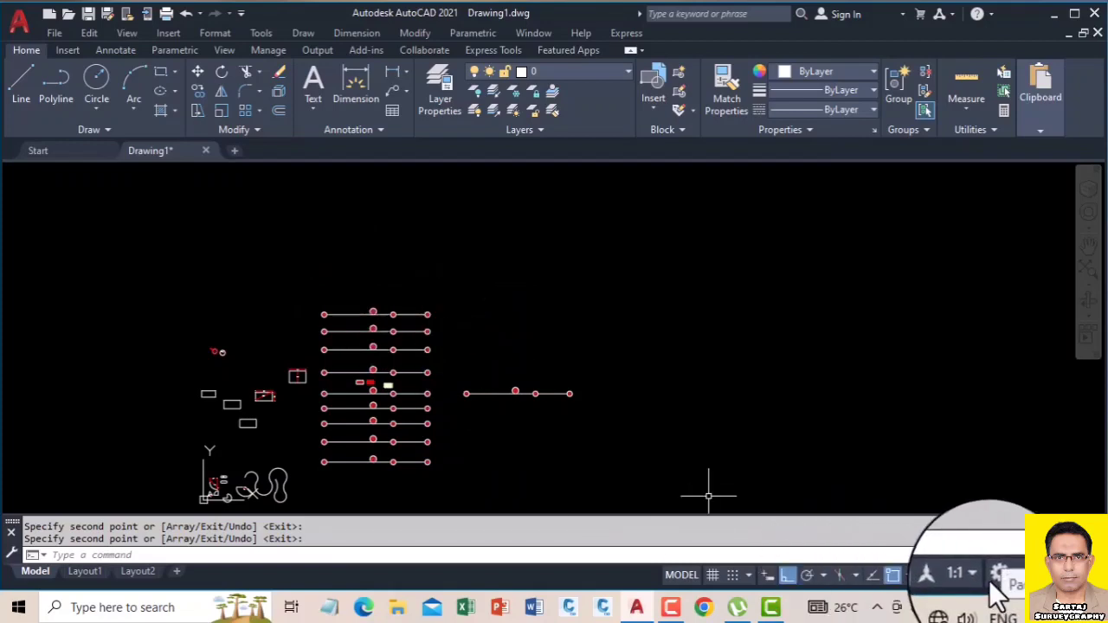
Copy the separate row of circles on the right straight up to make a second row above it.
scroll(390, 318, "up", 4)
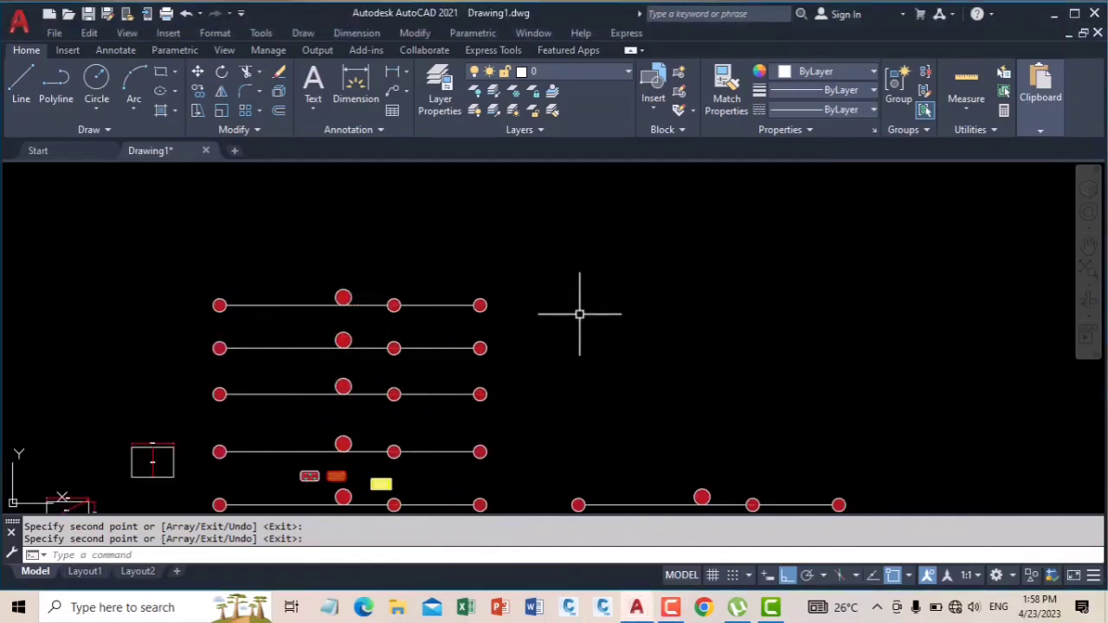
scroll(582, 329, "down", 5)
scroll(589, 387, "up", 5)
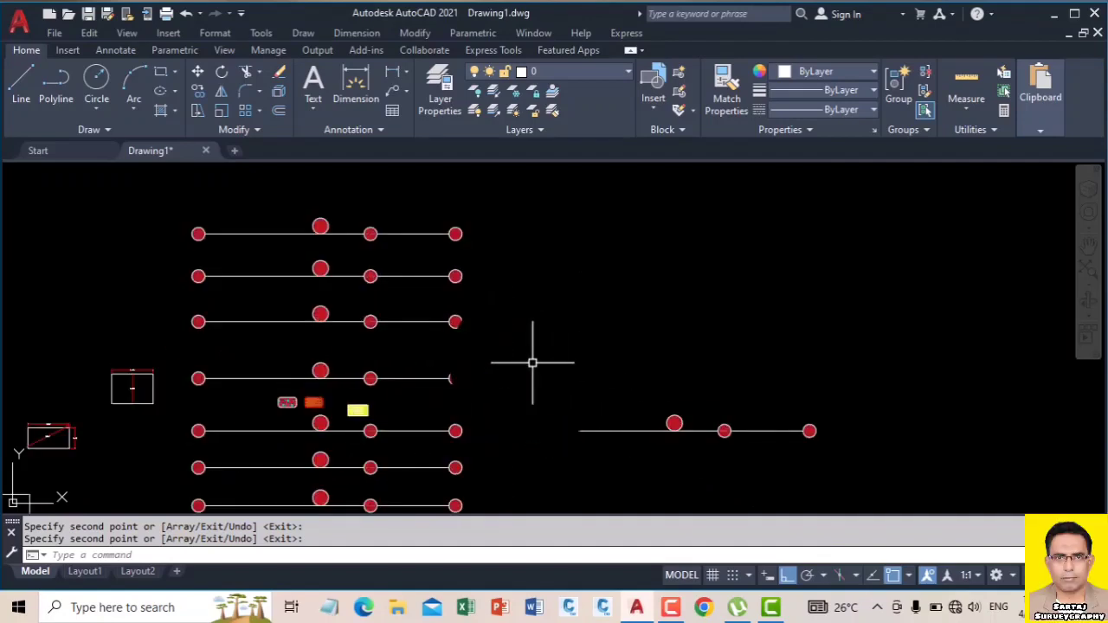
left_click(199, 93)
left_click(833, 484)
left_click(495, 334)
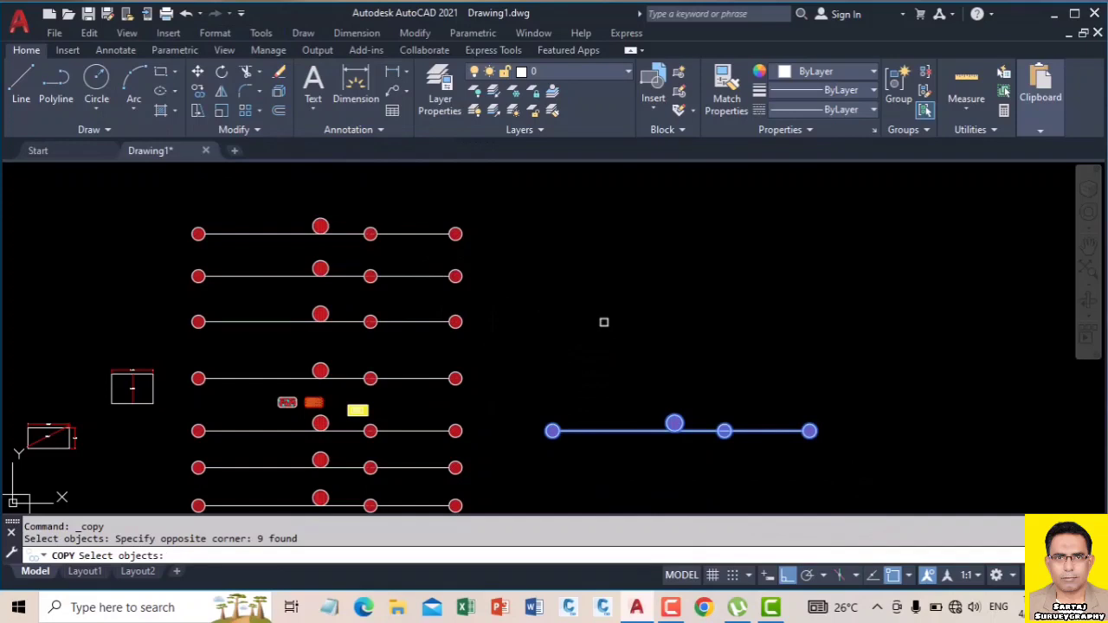
key("Return")
left_click(616, 429)
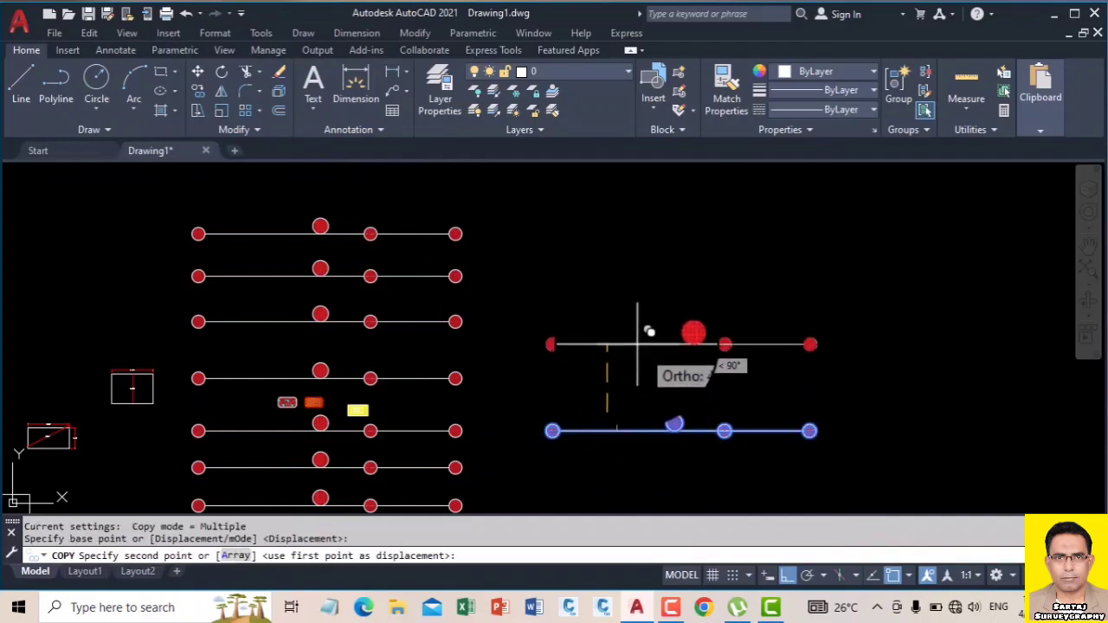
left_click(639, 344)
right_click(653, 271)
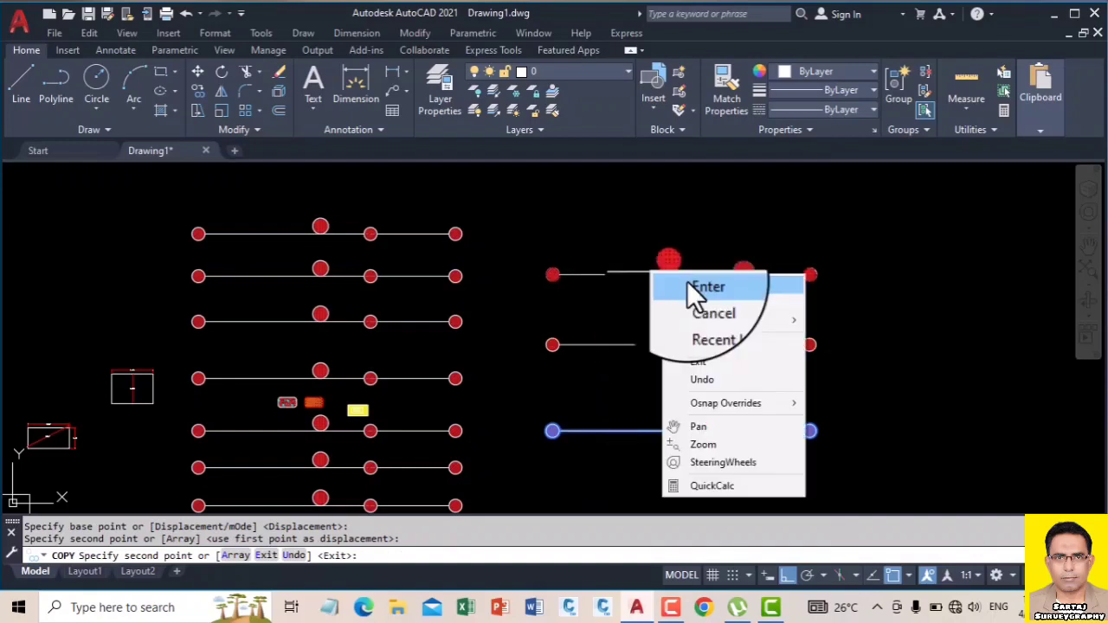
left_click(690, 286)
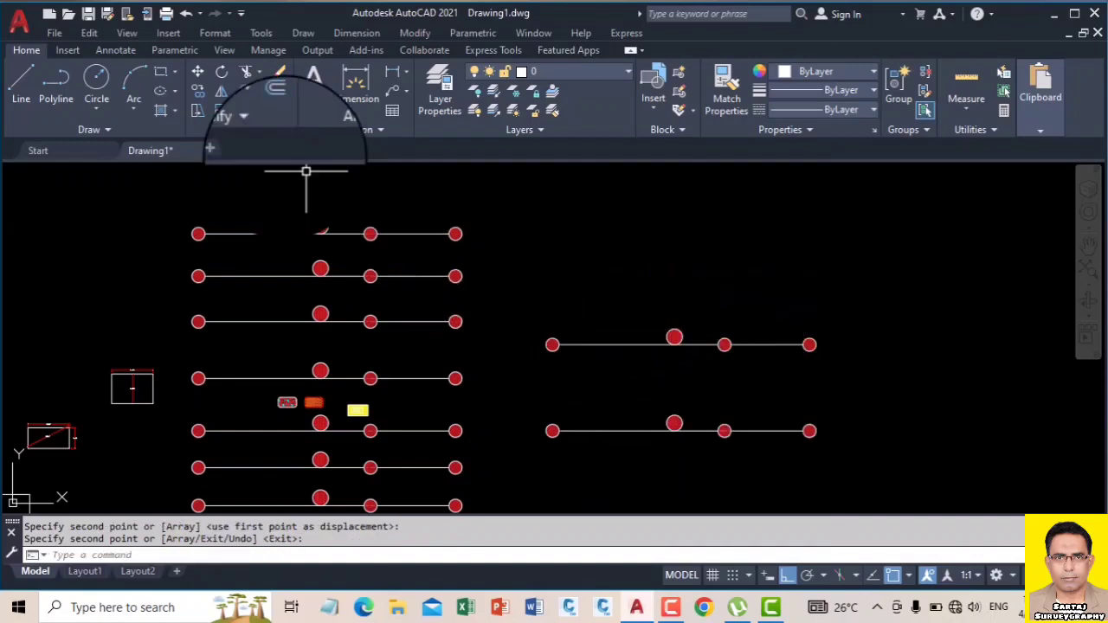
Copy the left end circle of the upper right-hand row straight up from its centre to a point above the row.
left_click(198, 90)
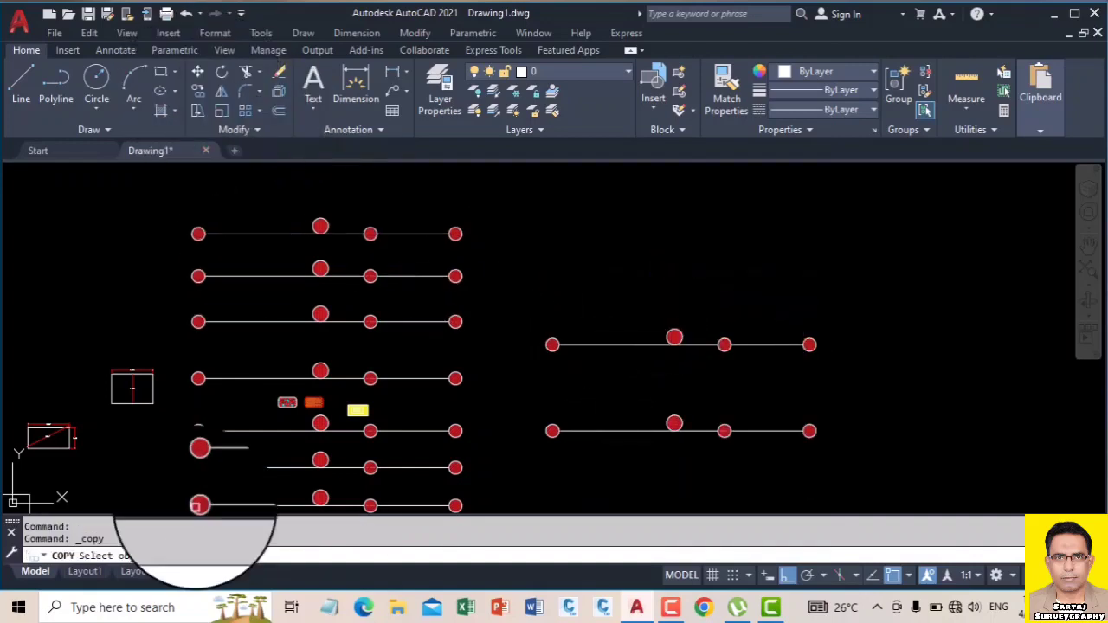
left_click(538, 328)
left_click(576, 367)
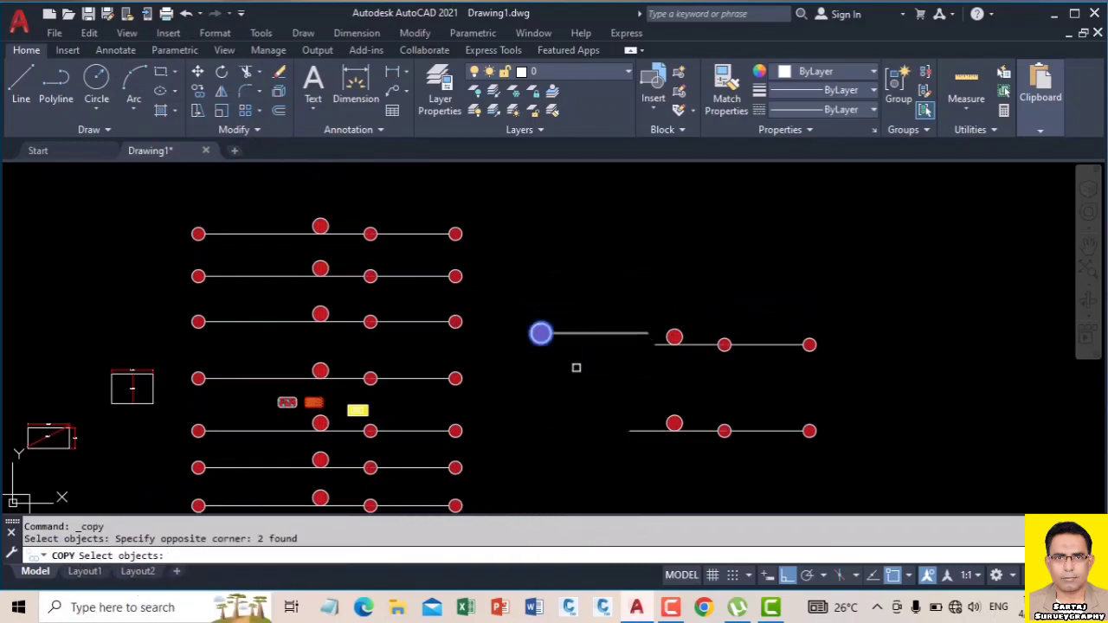
key("Return")
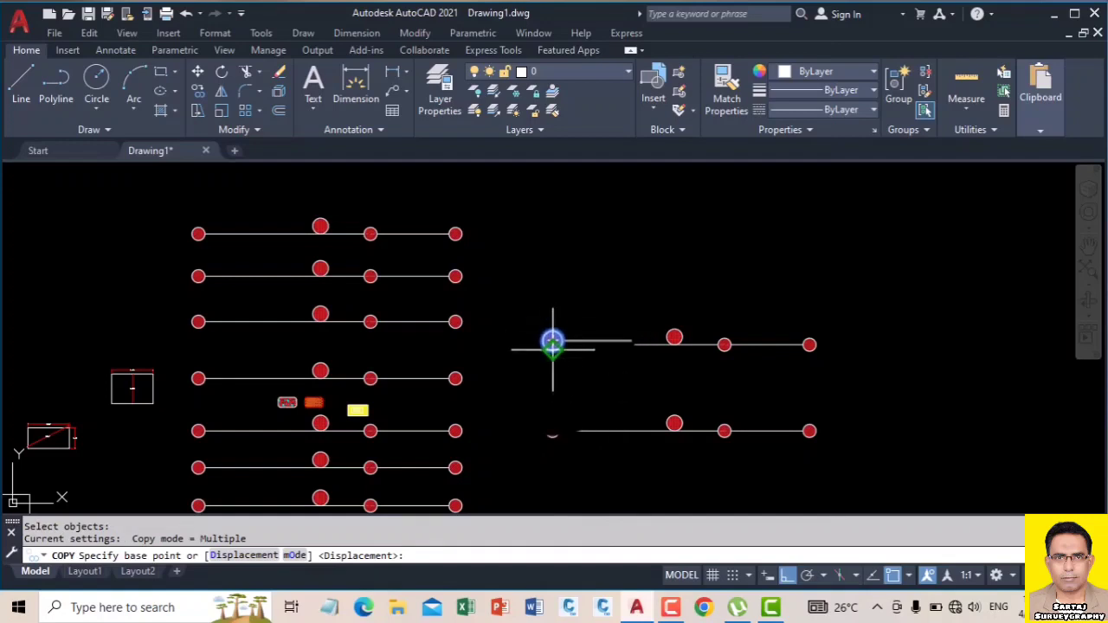
left_click(552, 344)
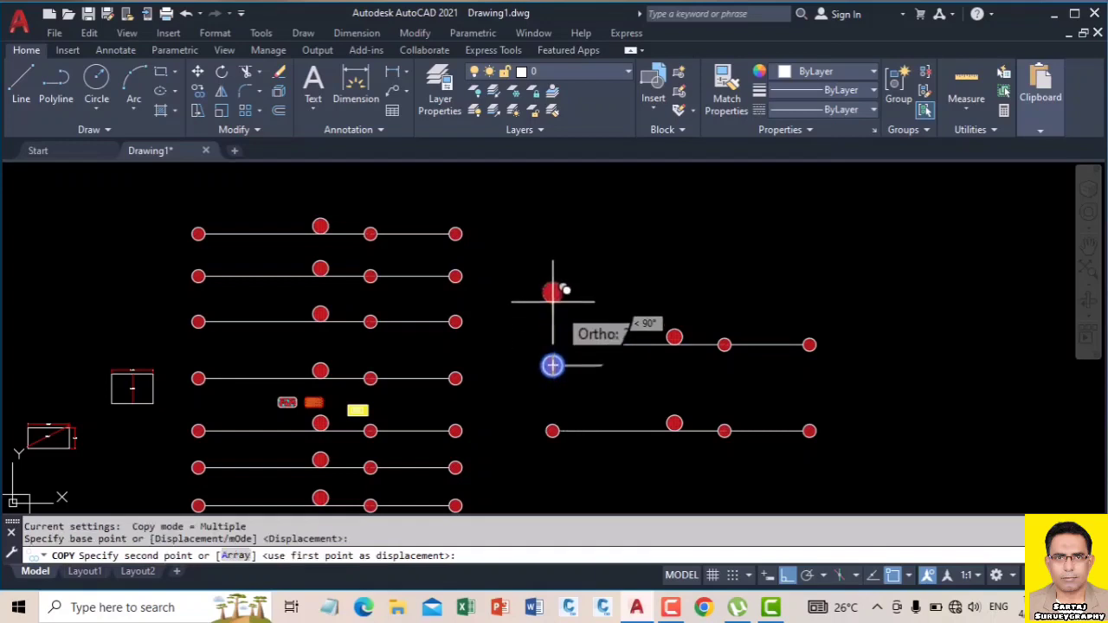
left_click(553, 297)
right_click(593, 297)
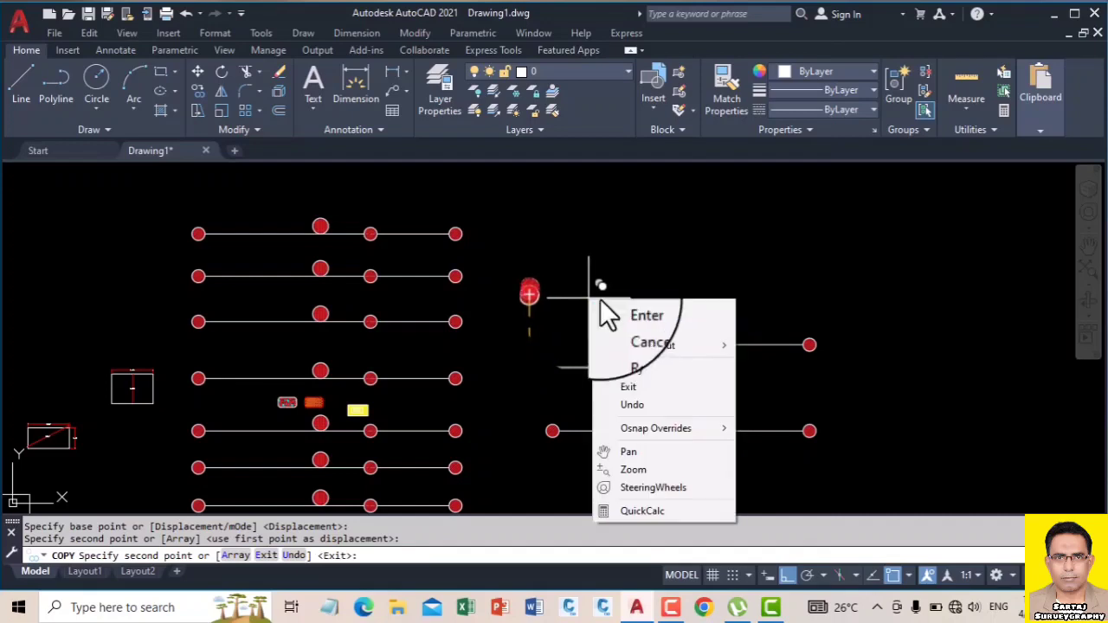
left_click(618, 310)
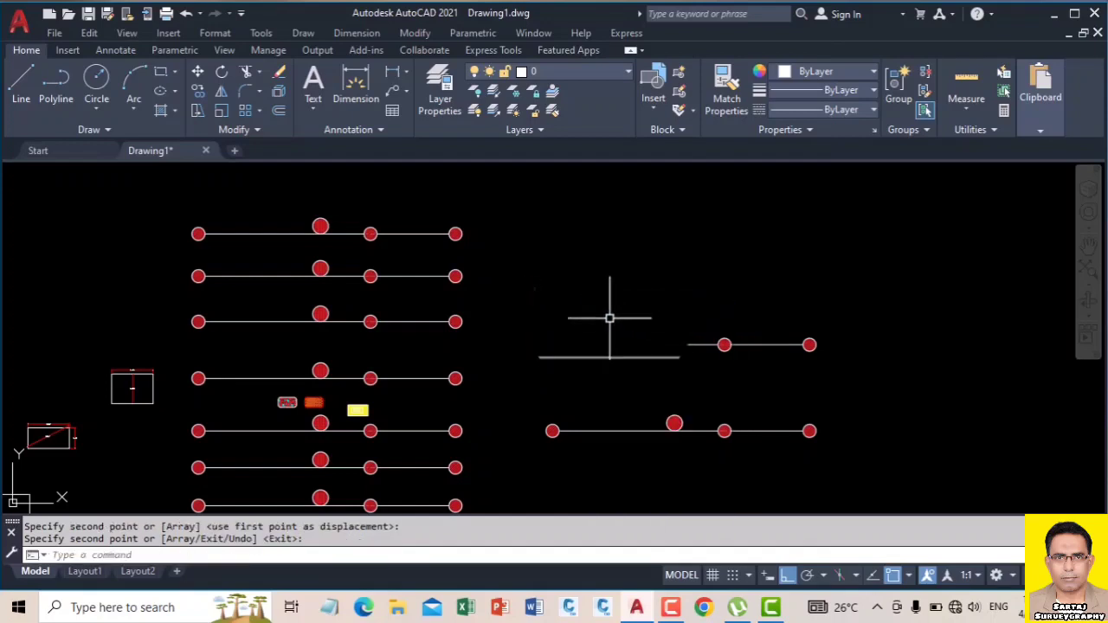
Copy the single circle above the right-hand rows horizontally to the right, using its centre as base point.
left_click(197, 89)
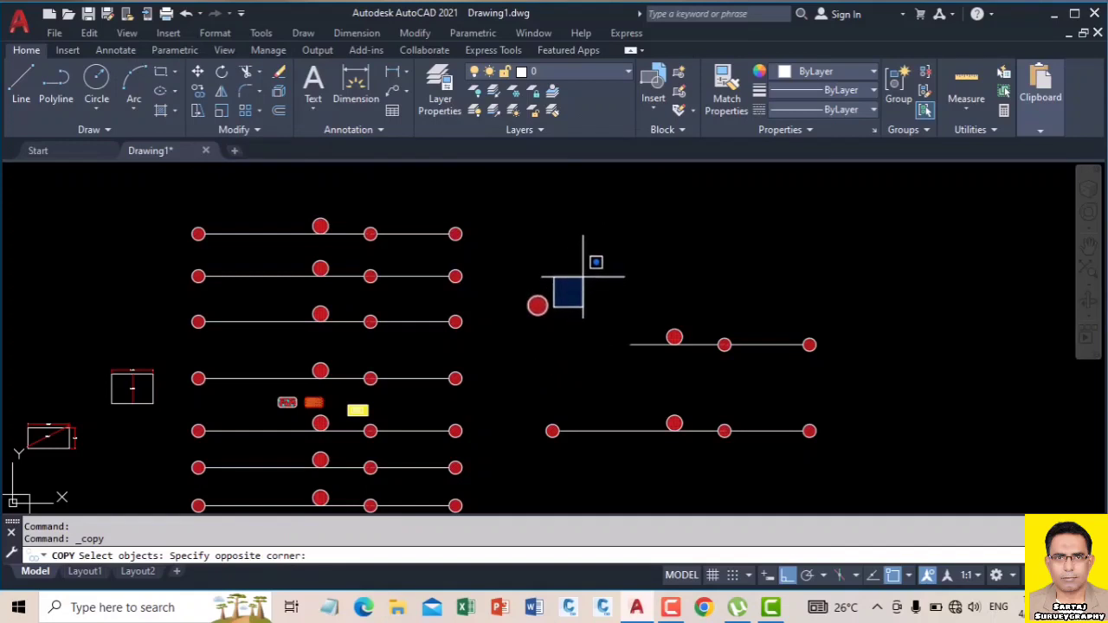
left_click(583, 277)
key("Return")
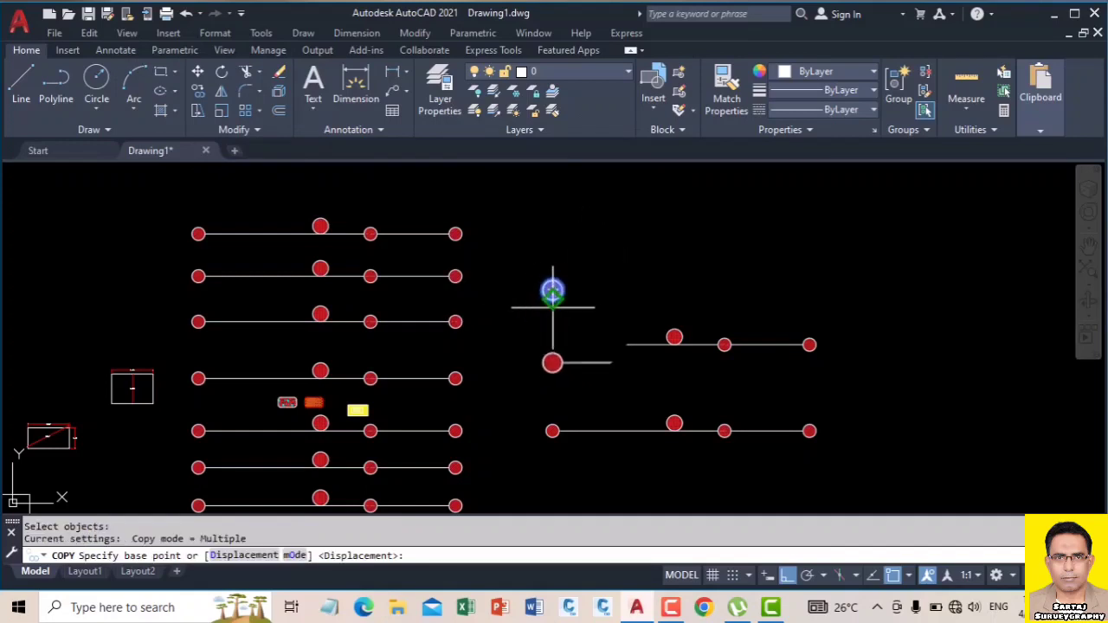
left_click(553, 293)
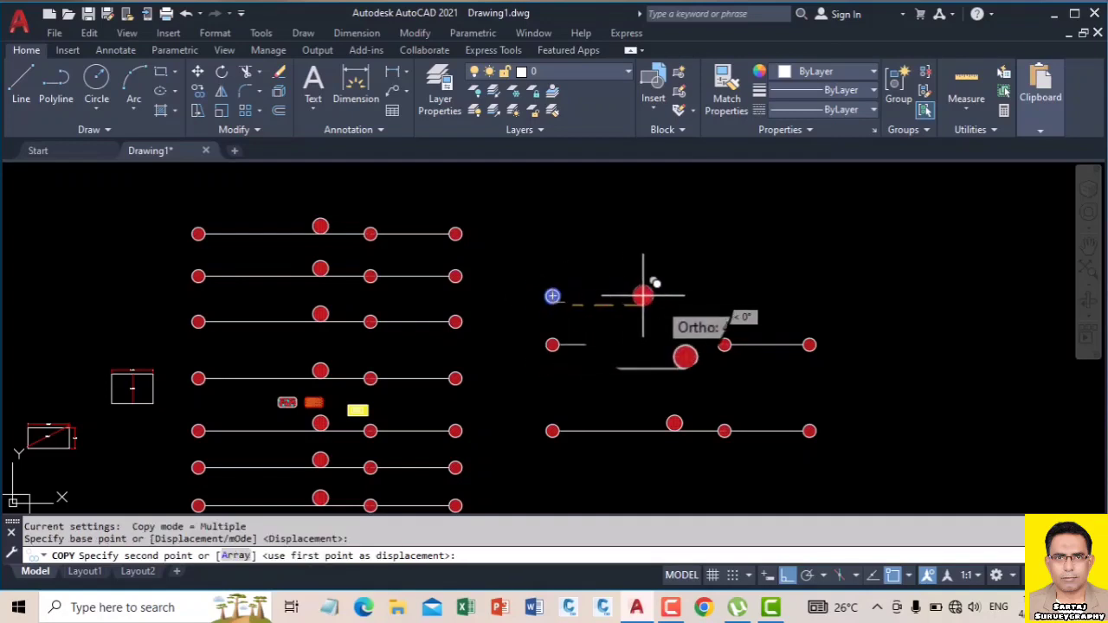
left_click(655, 296)
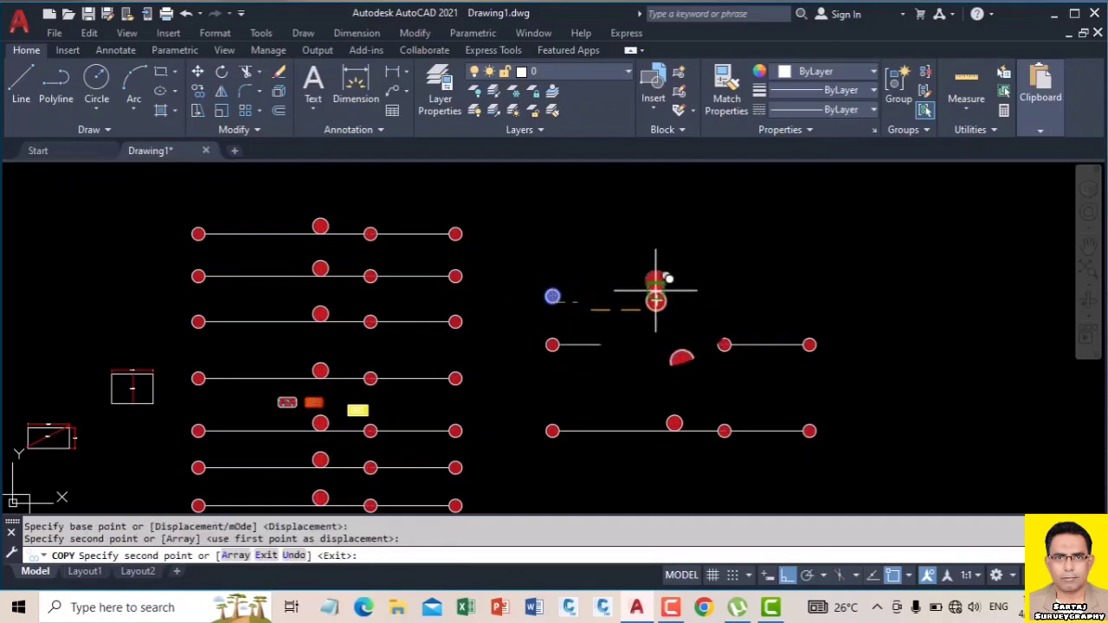
right_click(717, 267)
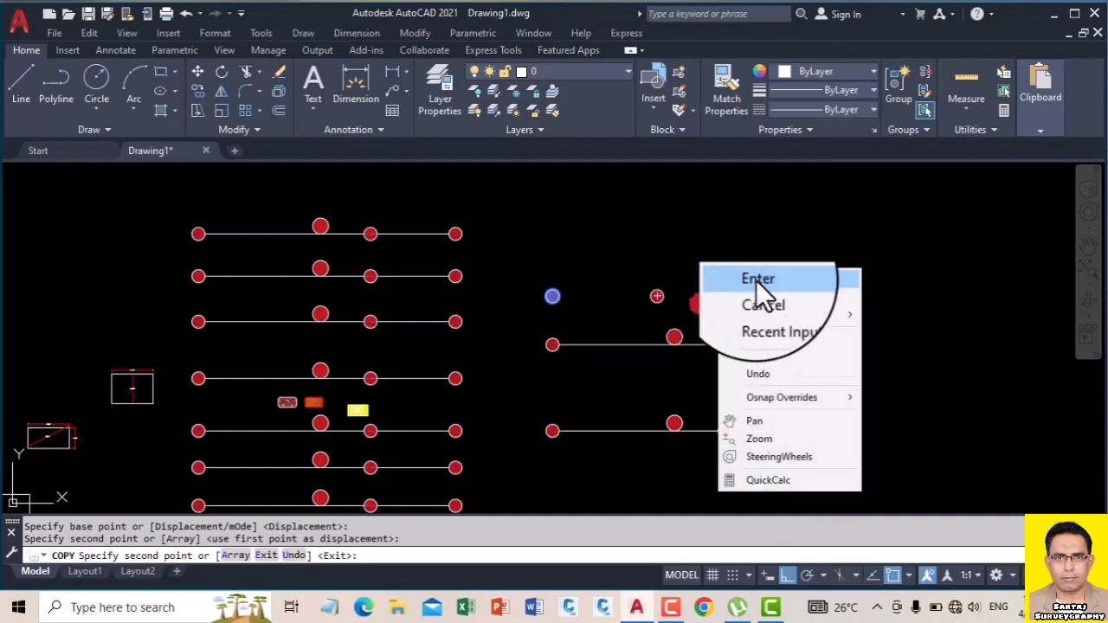
left_click(755, 280)
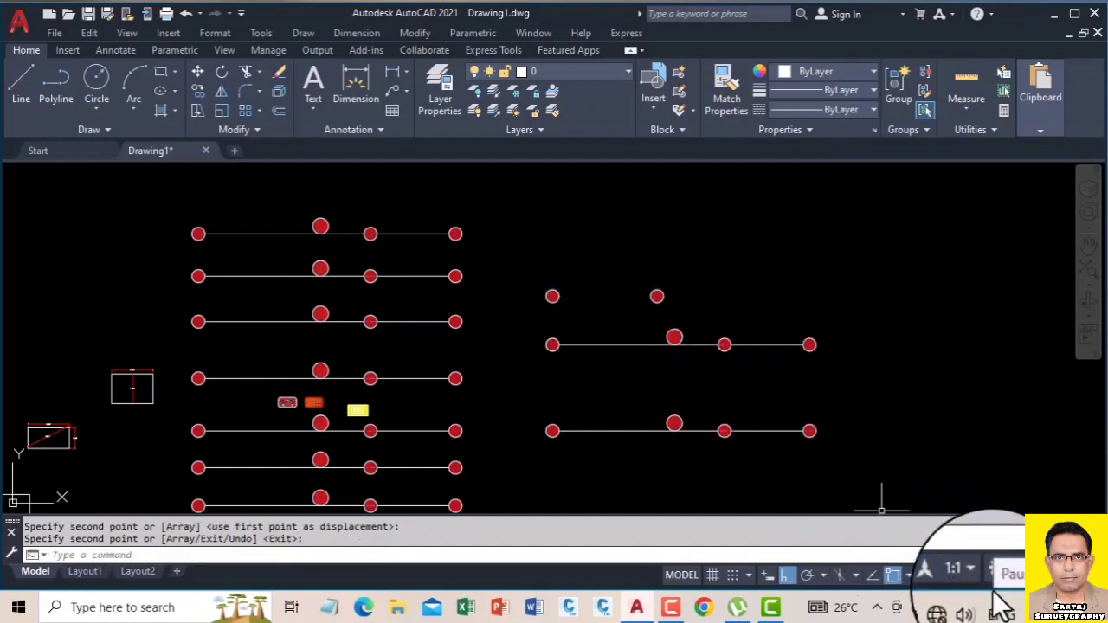